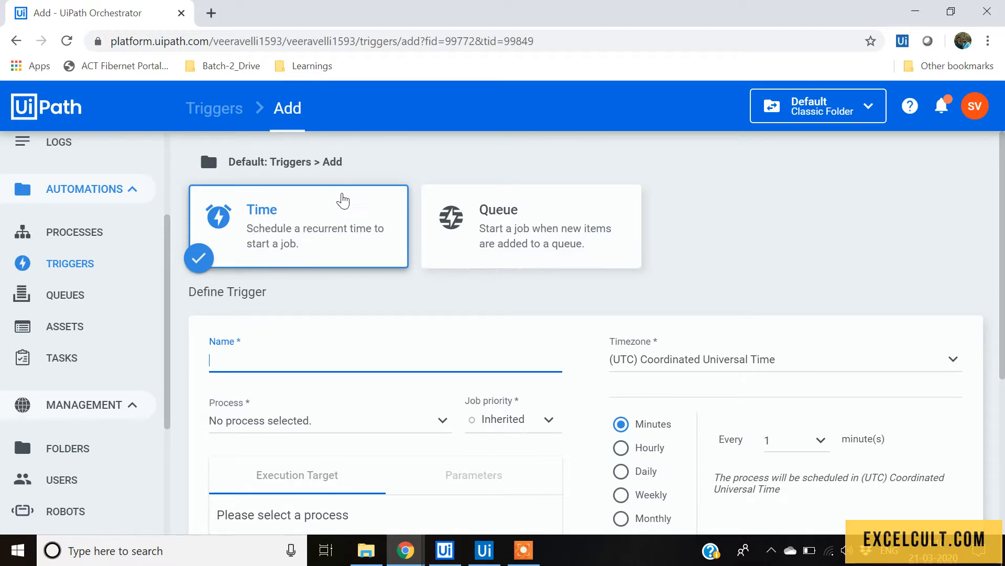
Select My_Bot_My_environment as the process of the Demo_Run time trigger.
scroll(309, 340, "down", 1)
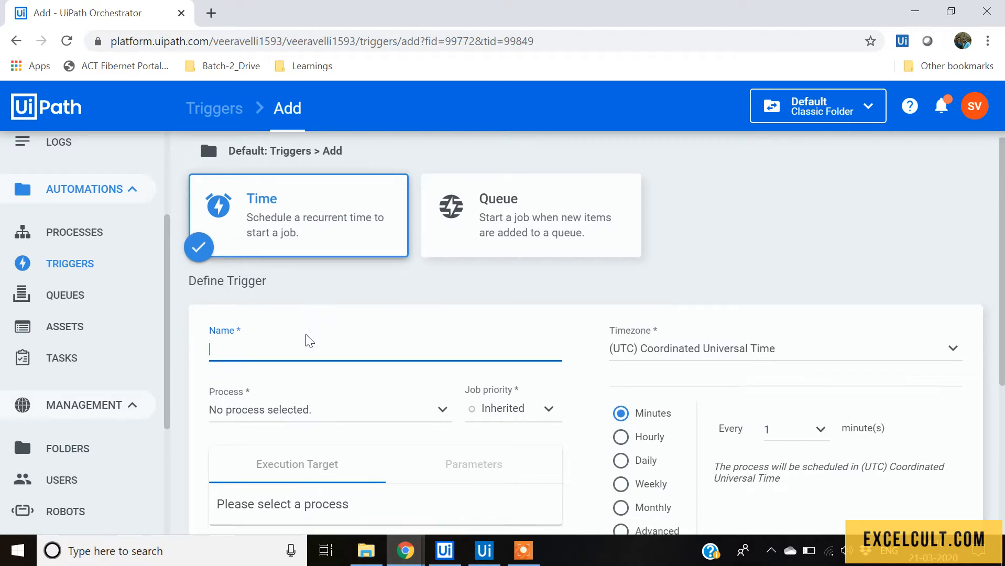
scroll(309, 341, "down", 1)
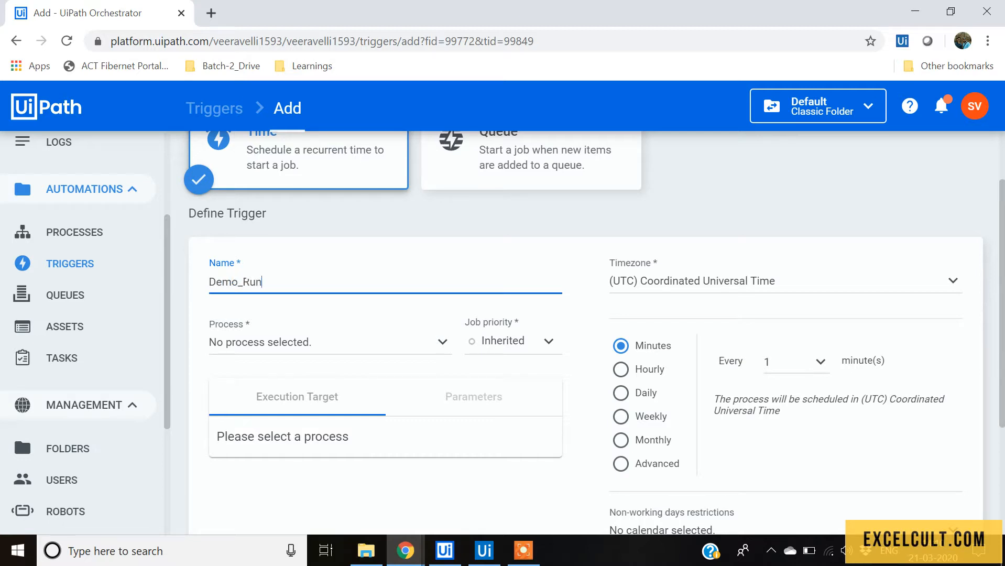
left_click(319, 346)
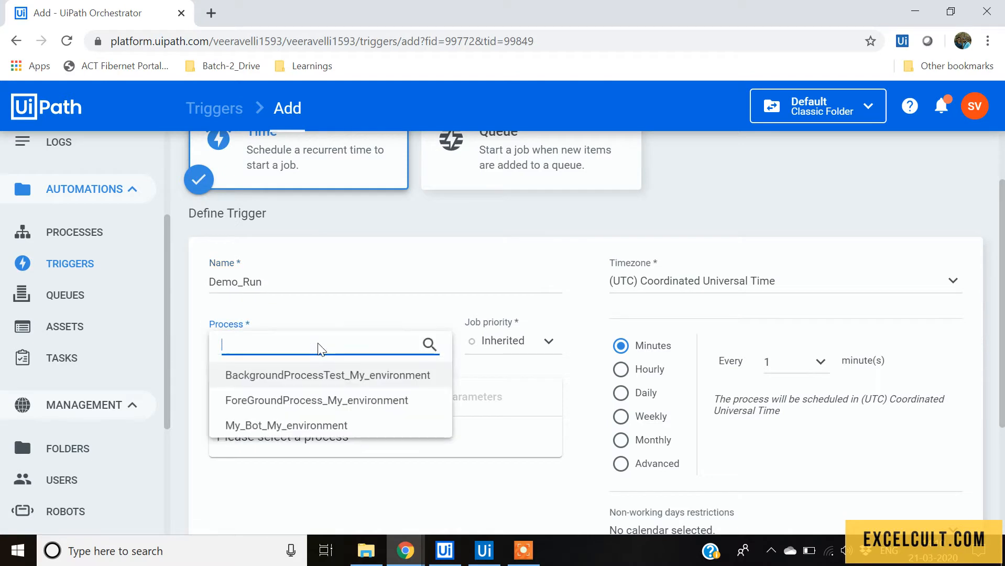
left_click(264, 424)
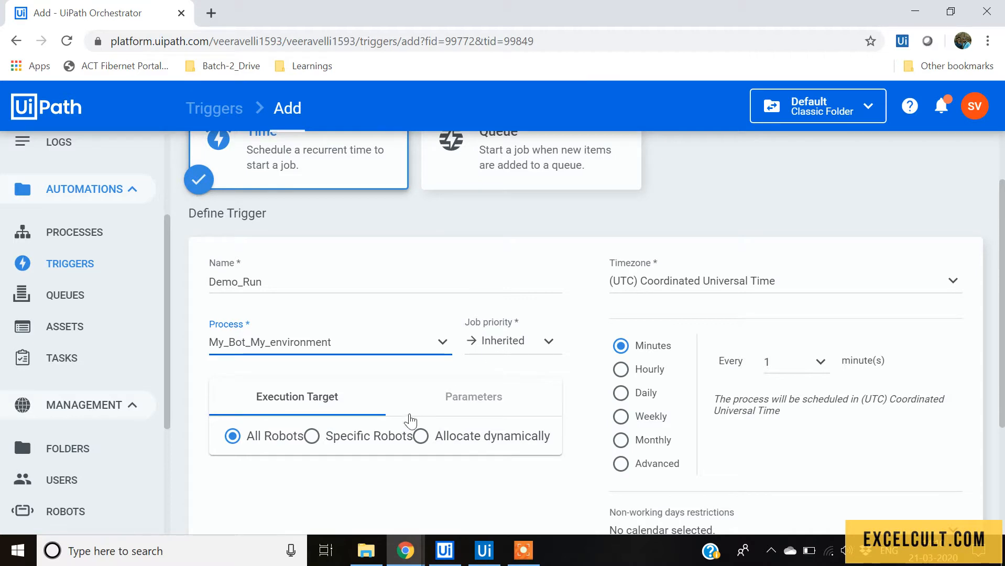
scroll(362, 390, "down", 2)
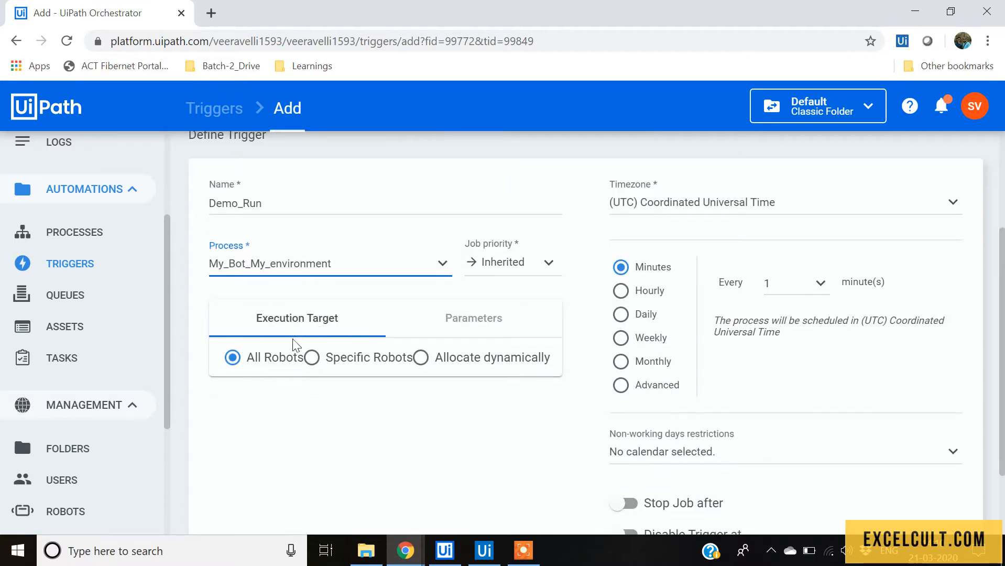
scroll(427, 368, "up", 2)
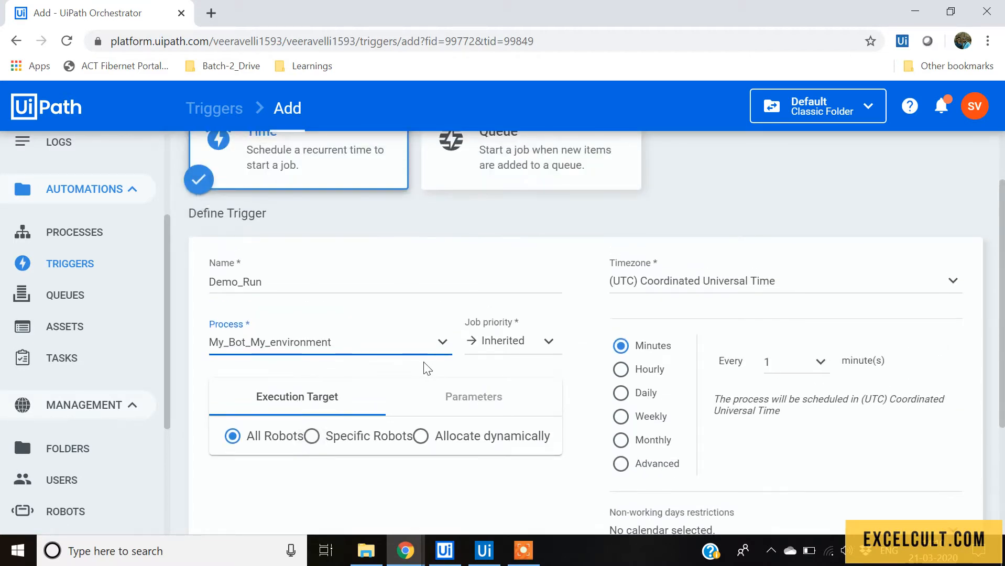
scroll(431, 364, "down", 2)
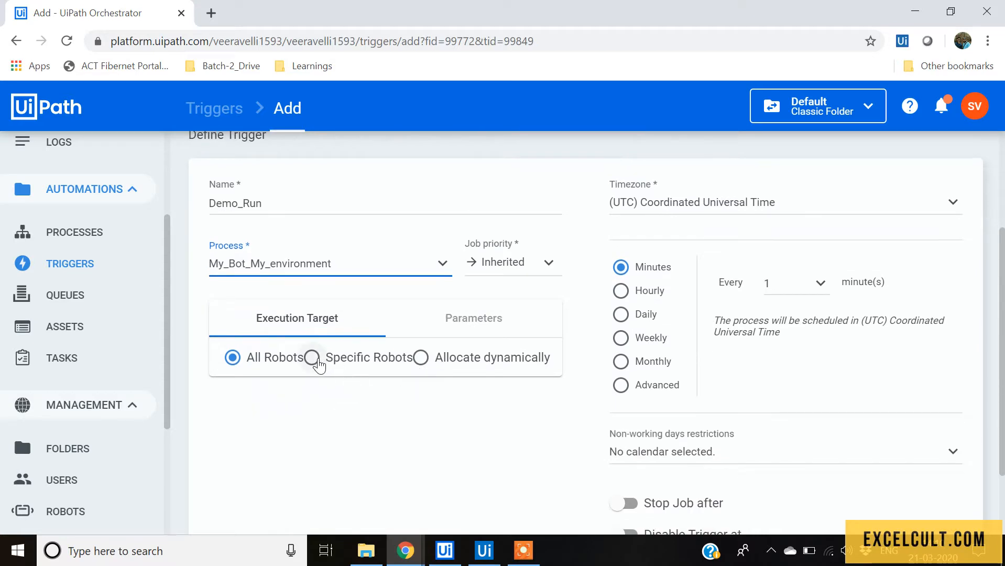
scroll(354, 366, "up", 2)
scroll(333, 438, "down", 1)
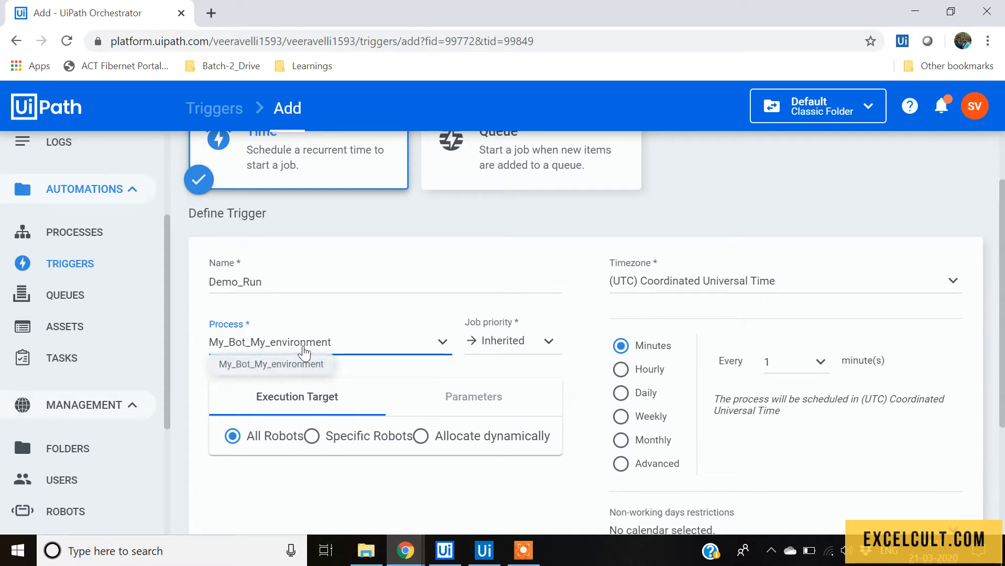
scroll(269, 360, "up", 1)
scroll(87, 312, "up", 2)
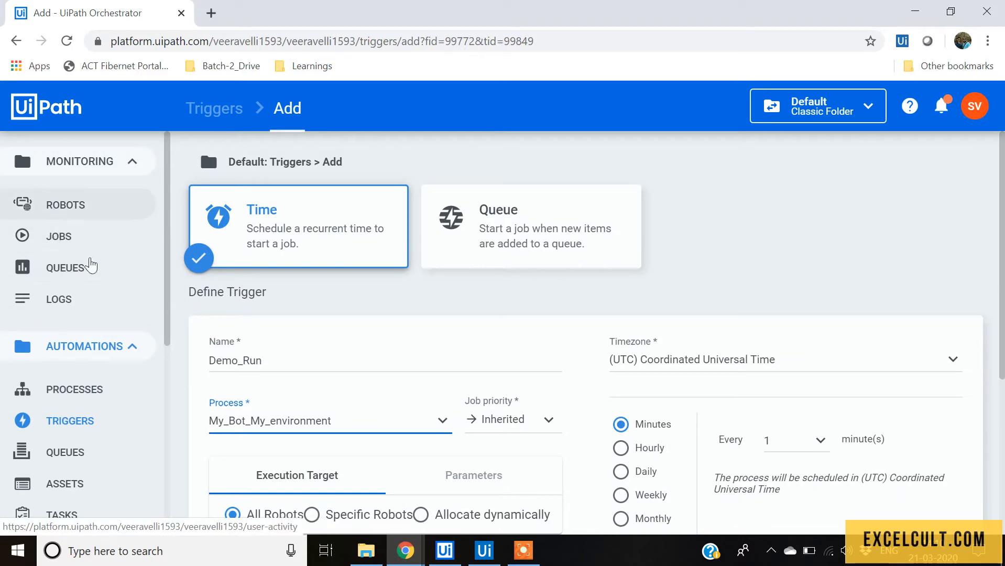
scroll(97, 372, "down", 2)
scroll(97, 372, "down", 3)
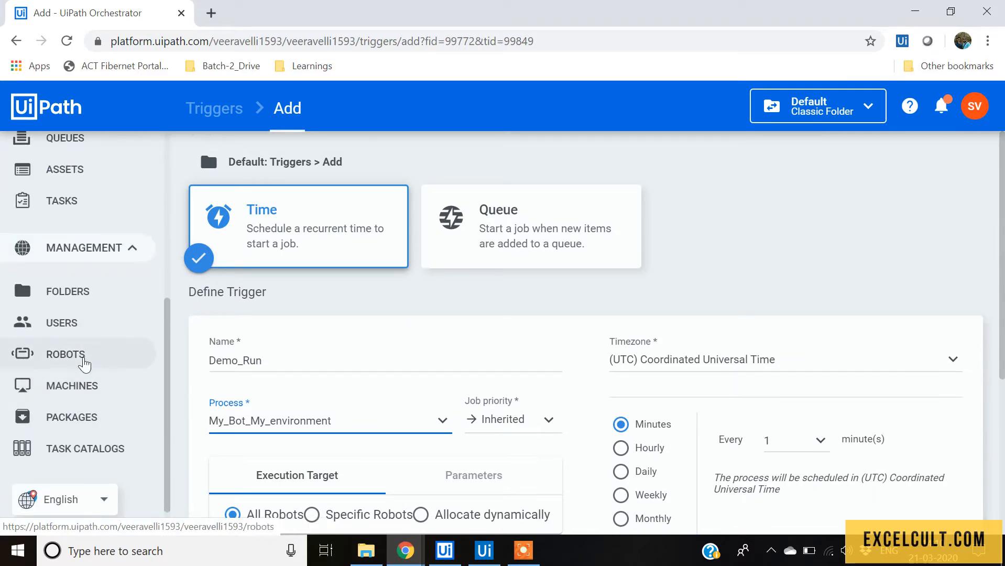
Leave the unsaved trigger and open the Robots page.
left_click(86, 358)
left_click(575, 337)
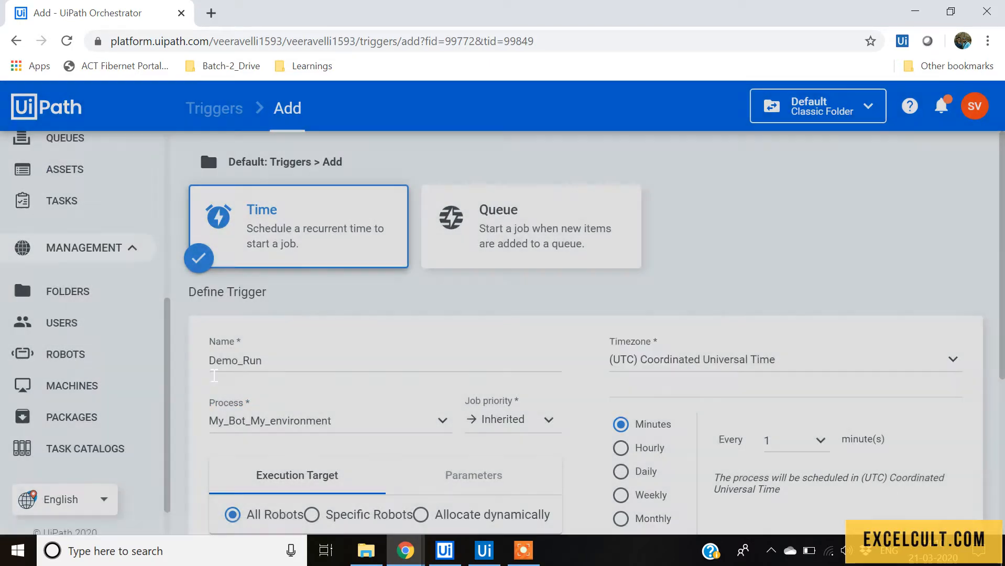
left_click(122, 357)
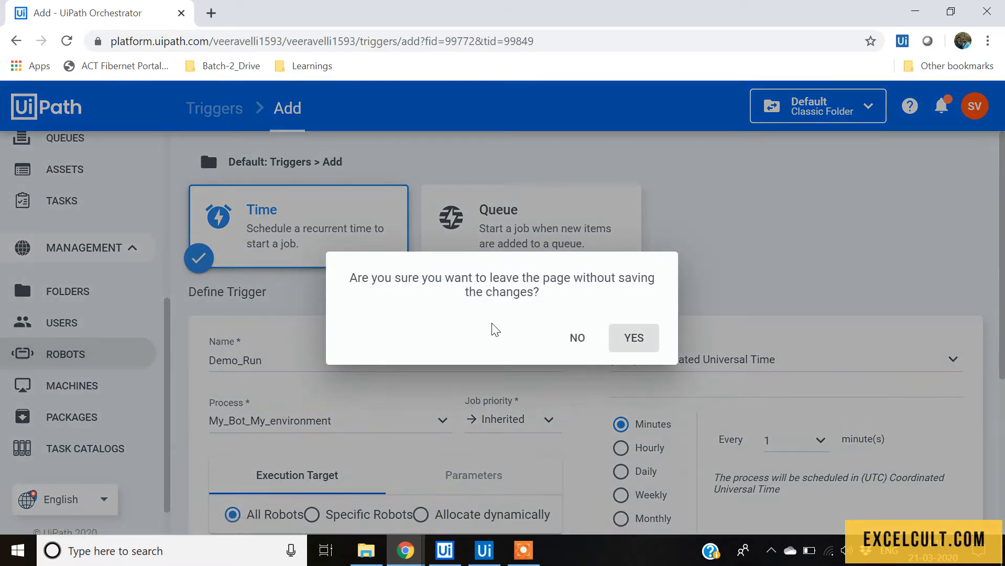
left_click(634, 339)
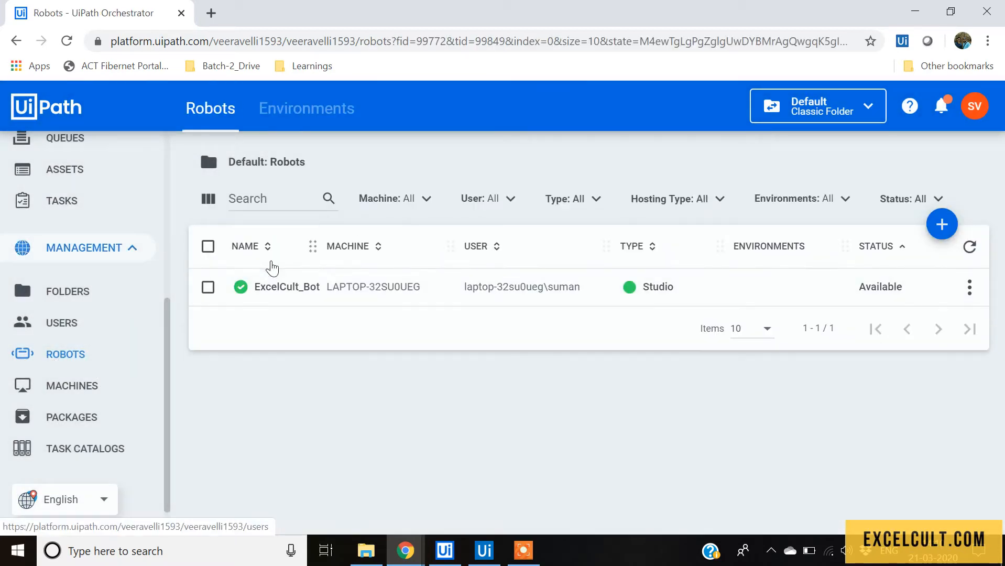
Add the ExcelCult_Bot robot to the My_environment environment and update it.
left_click(296, 125)
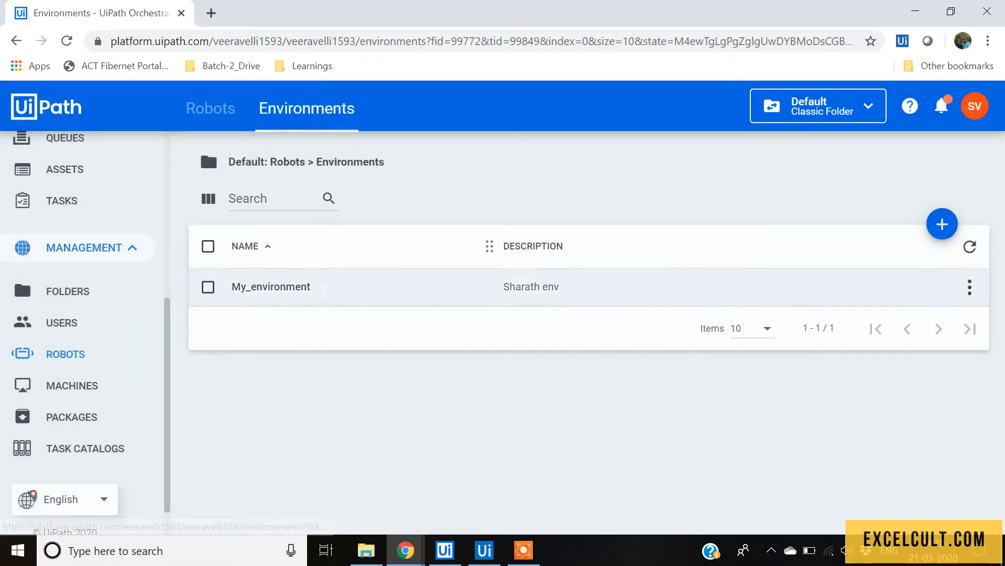
left_click(969, 287)
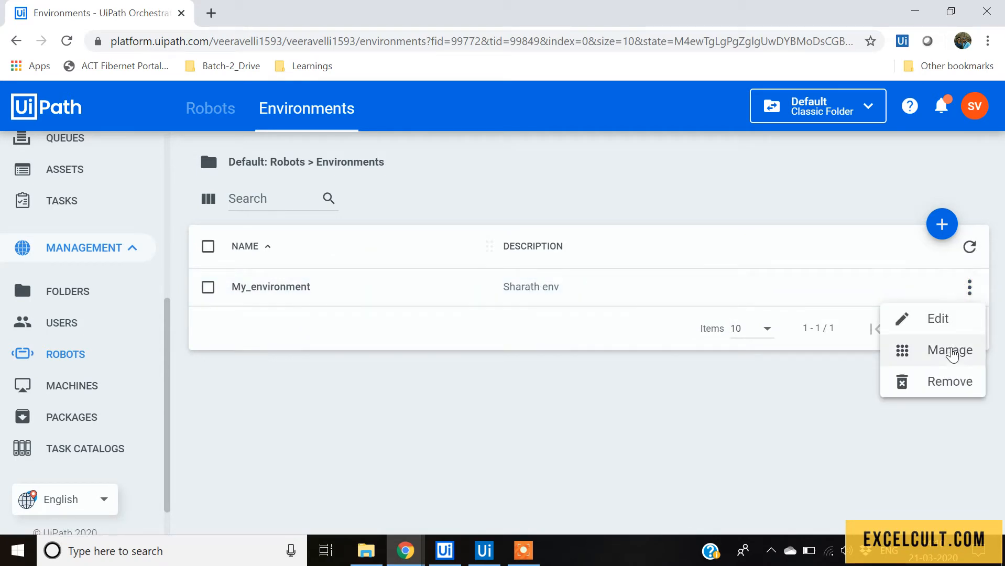
left_click(951, 351)
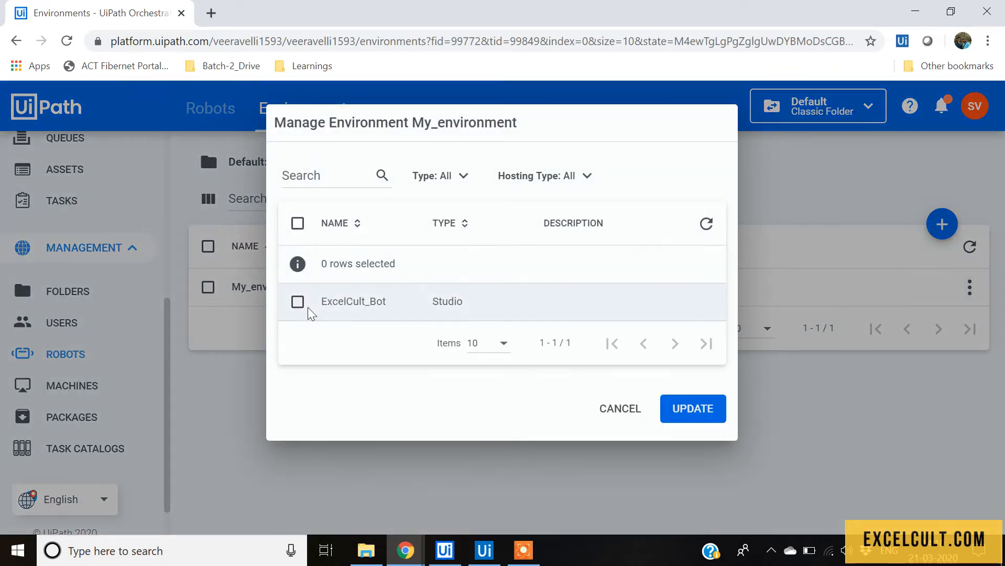
left_click(299, 304)
left_click(700, 408)
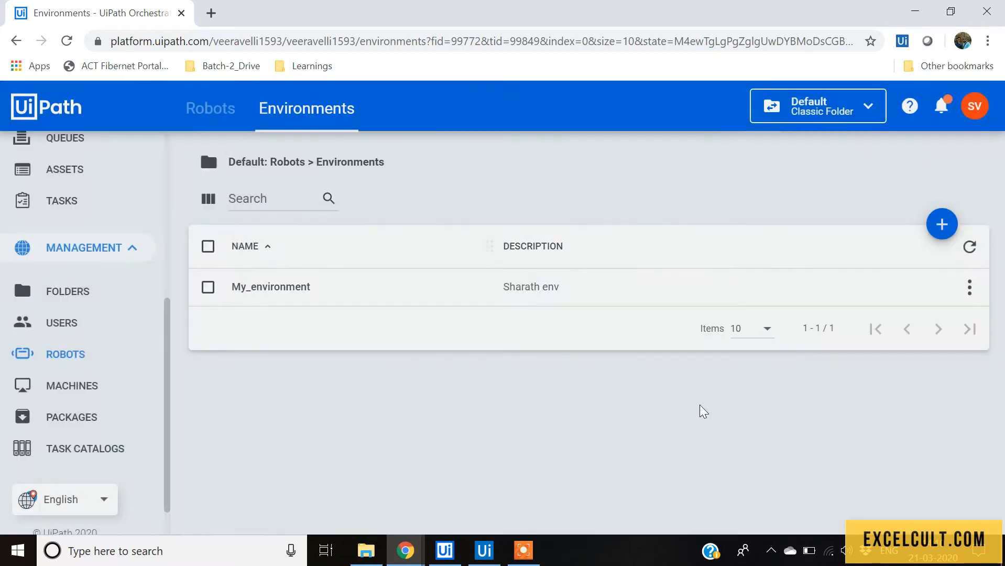
Return to the Triggers page and start adding a new trigger.
scroll(71, 356, "up", 2)
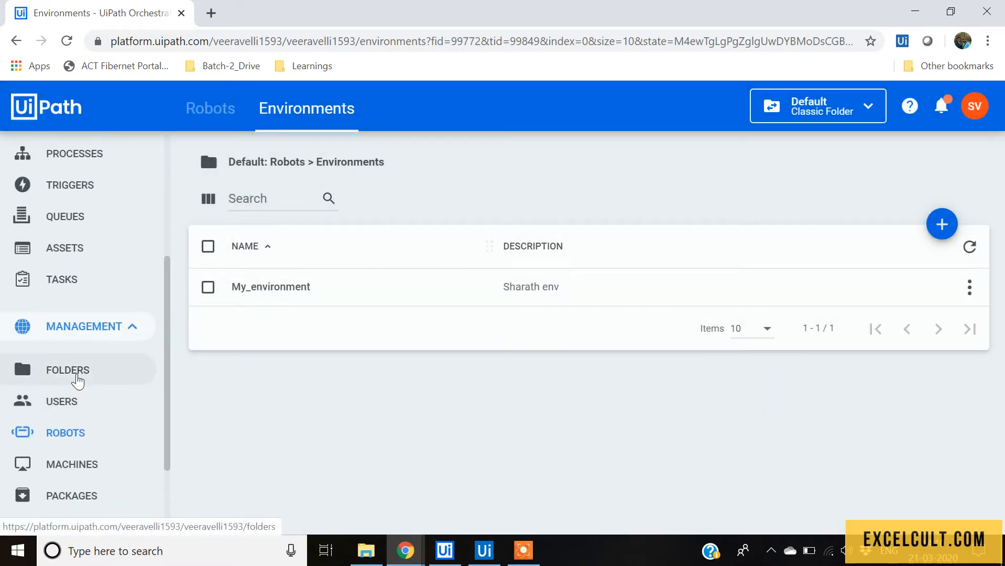
scroll(76, 382, "up", 2)
left_click(21, 266)
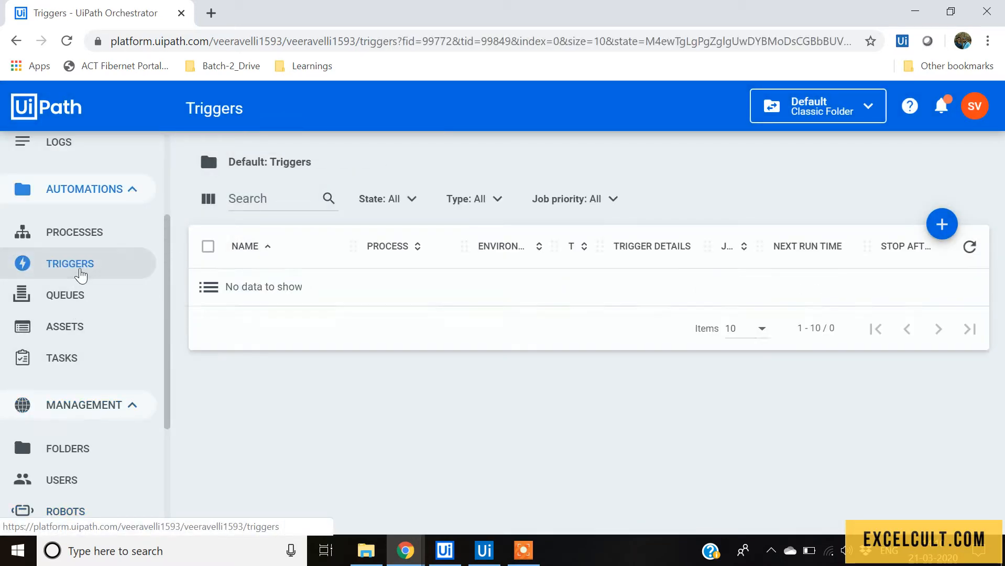
left_click(941, 225)
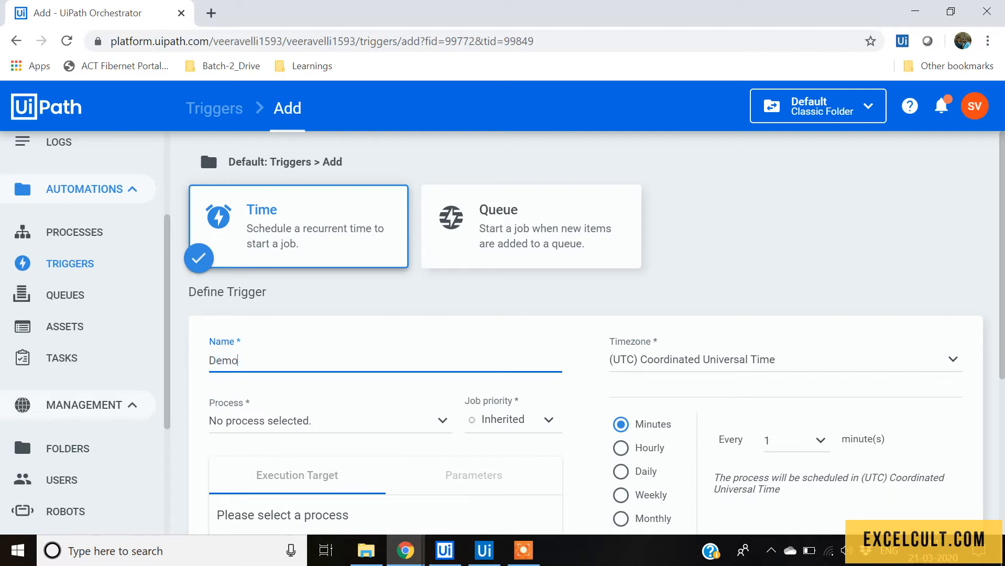
Select My_Bot_My_environment as the Demo trigger's process.
scroll(304, 362, "down", 2)
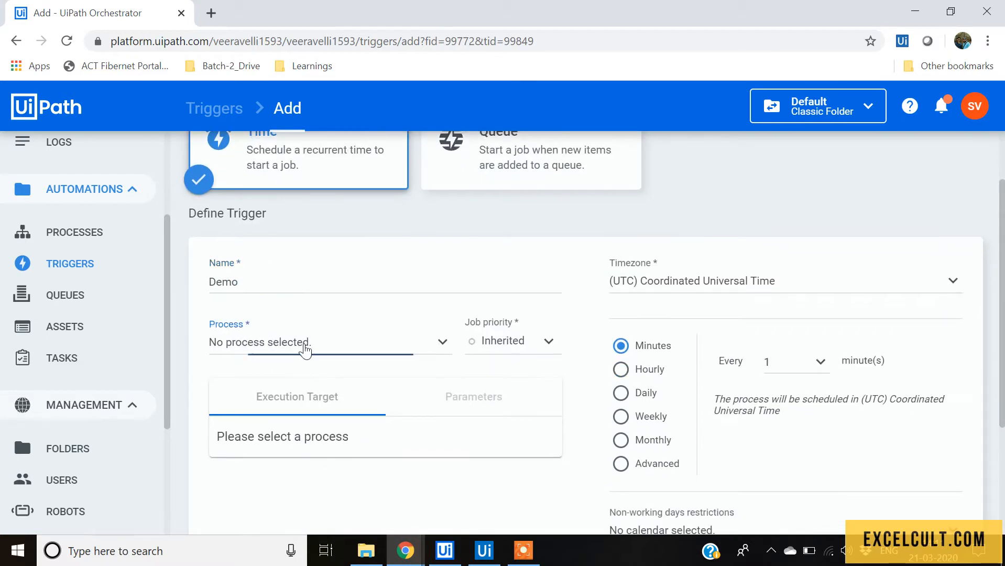
left_click(303, 343)
left_click(300, 423)
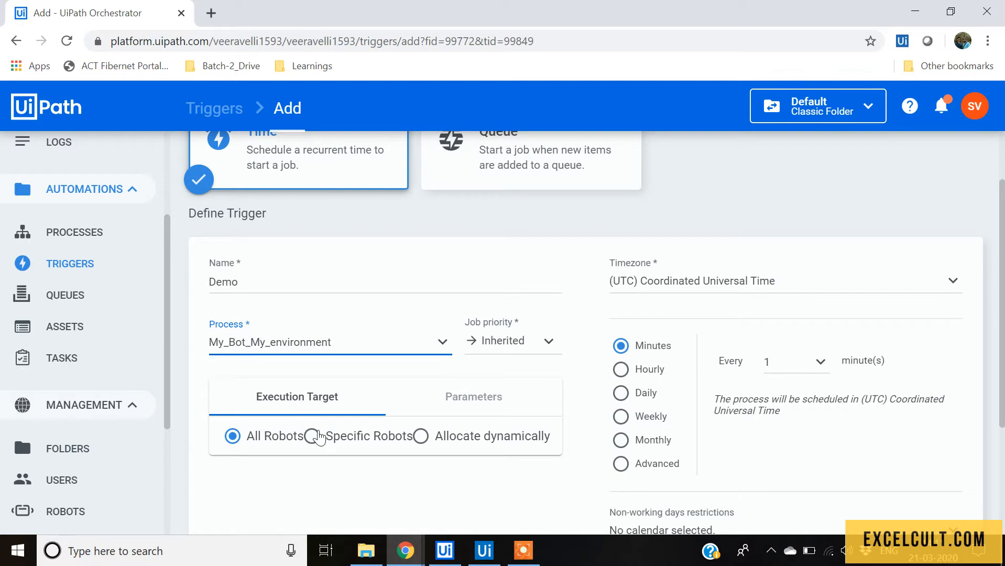
Set the execution target to Specific Robots and tick ExcelCult_Bot.
scroll(309, 435, "down", 3)
left_click(343, 290)
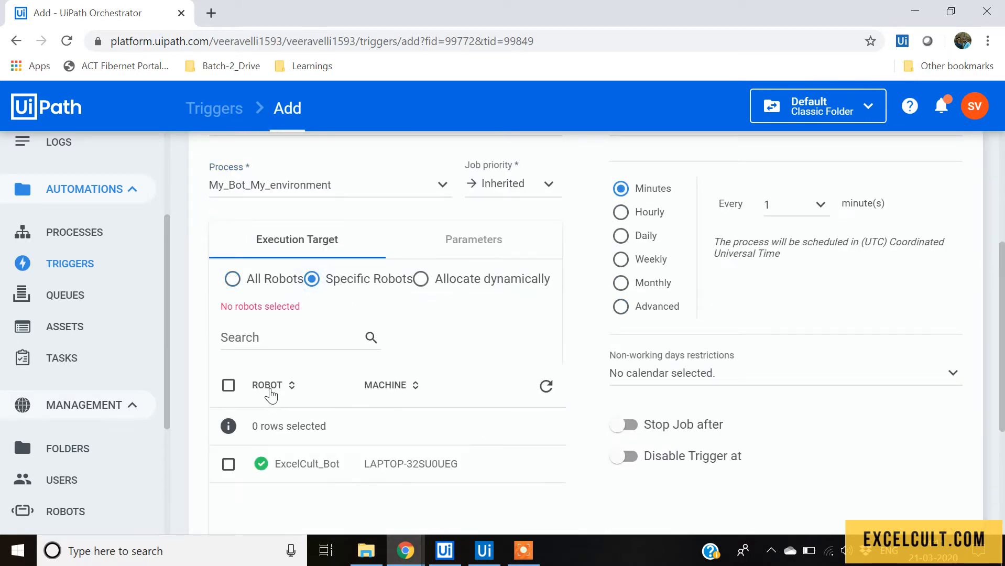
left_click(229, 465)
Examine the available timezone options for the trigger.
scroll(419, 377, "down", 1)
scroll(613, 377, "down", 3)
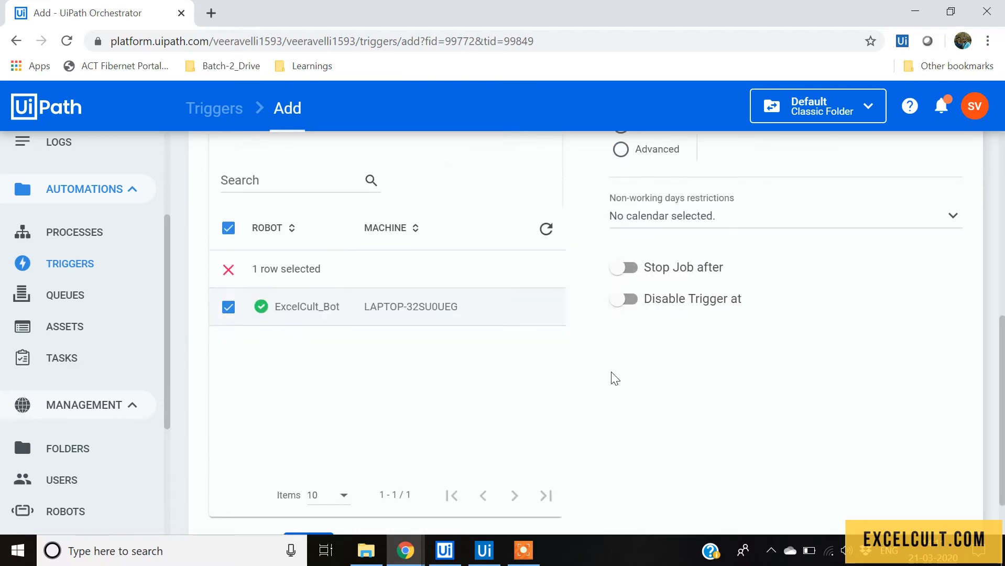
scroll(606, 388, "up", 7)
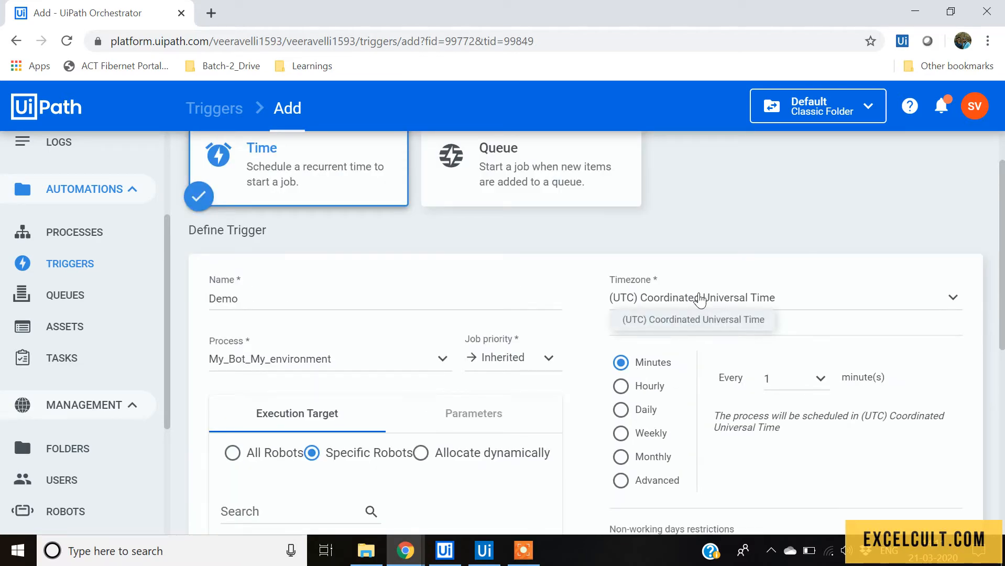
left_click(702, 297)
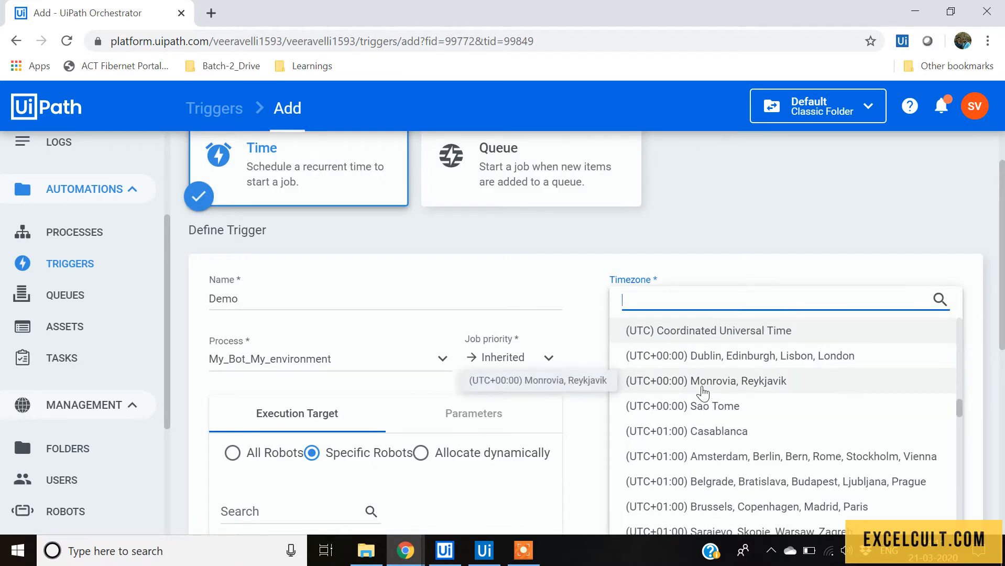
left_click(714, 281)
scroll(721, 340, "down", 1)
scroll(722, 341, "down", 2)
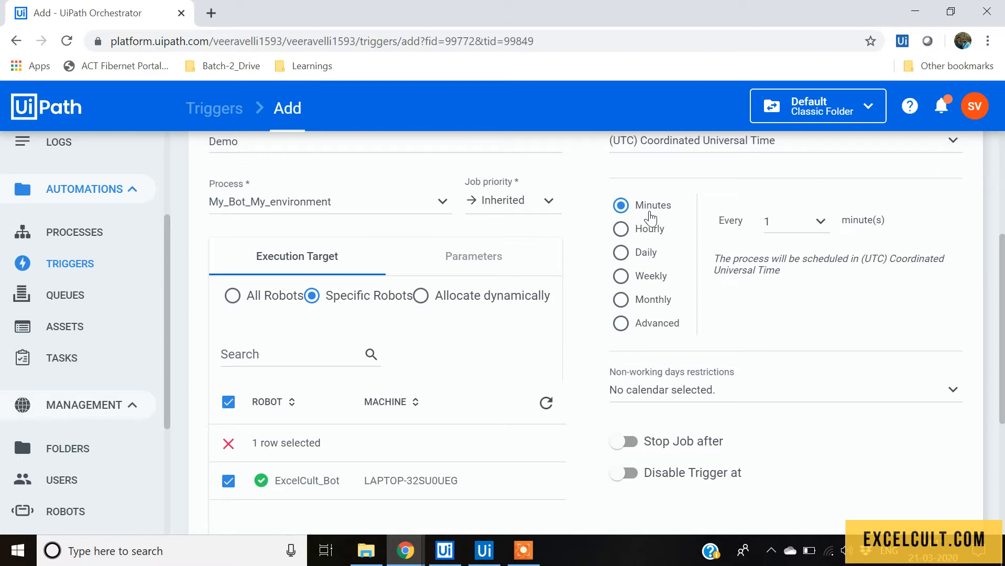
Set the minutes schedule to run every 10 minutes.
left_click(817, 230)
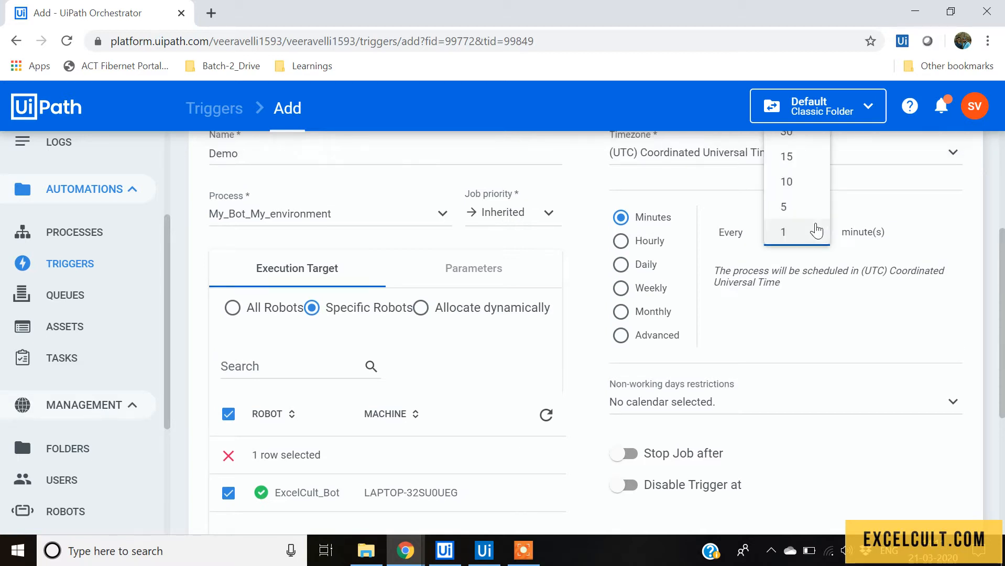
left_click(805, 209)
left_click(805, 233)
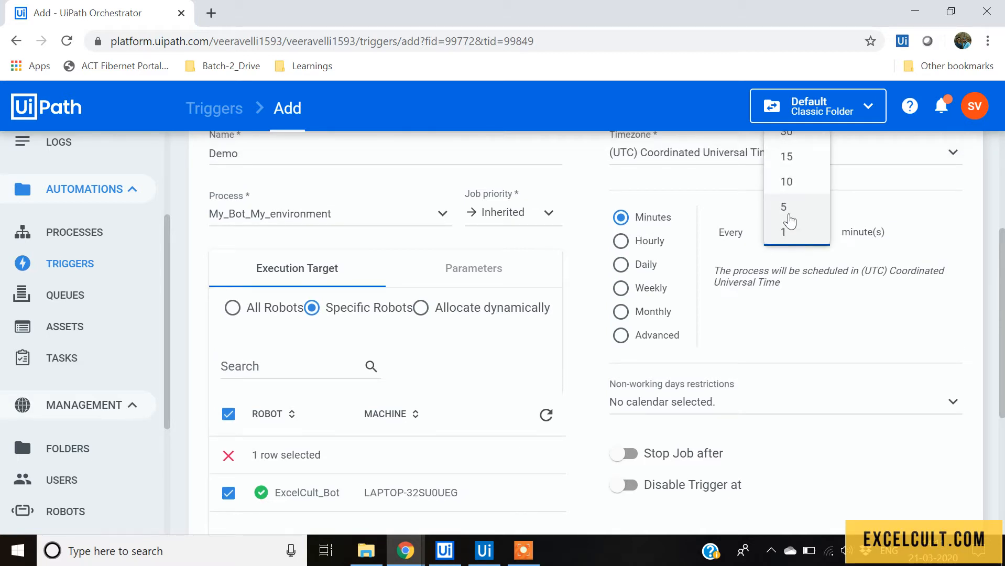
left_click(786, 182)
Switch to an hourly schedule running every 5 hours.
left_click(648, 243)
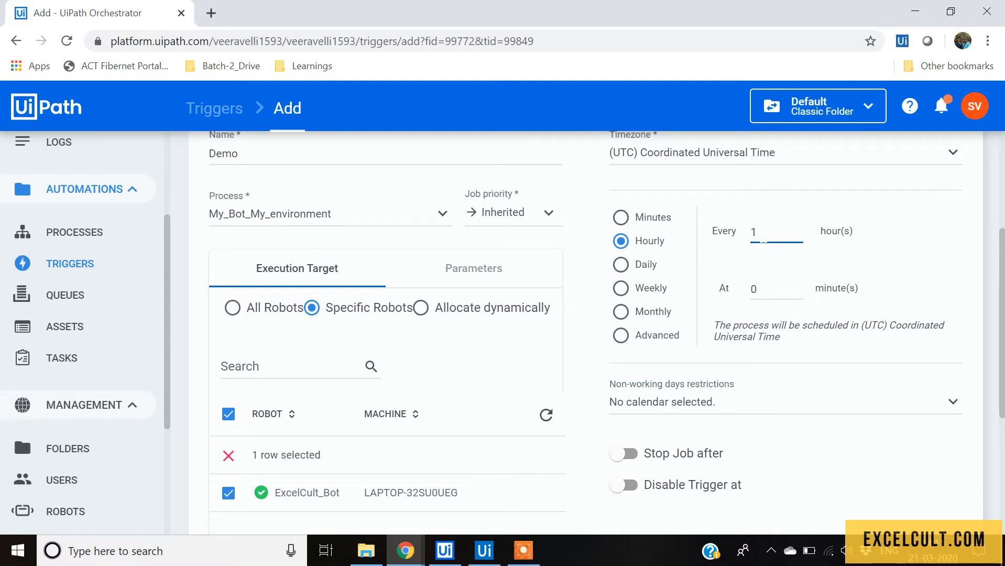
key("BackSpace")
type("5")
Switch to a daily schedule running at hour 8.
left_click(642, 268)
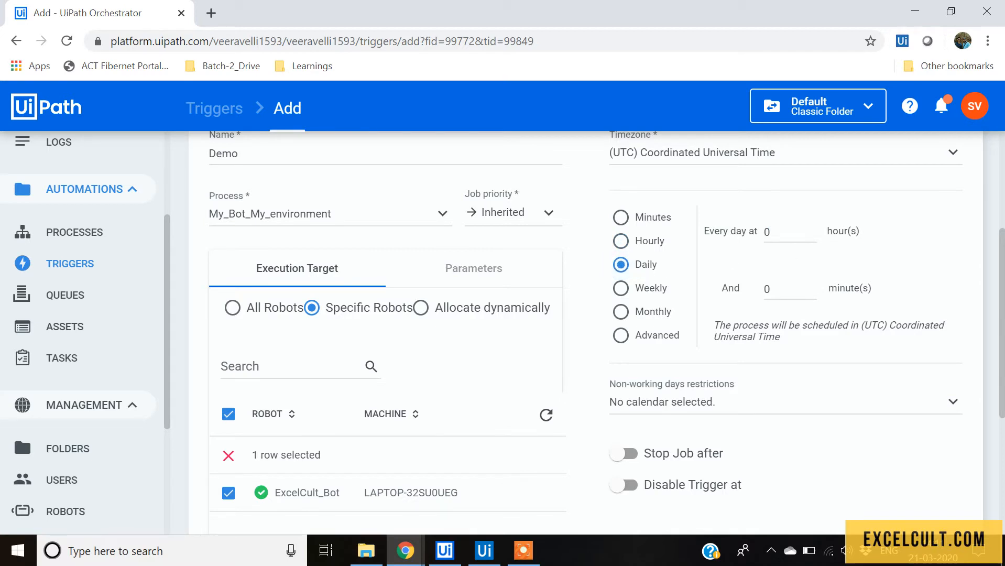
double_click(757, 236)
type("8")
double_click(765, 290)
double_click(756, 236)
Switch the schedule type through Weekly and Monthly to Advanced.
left_click(658, 287)
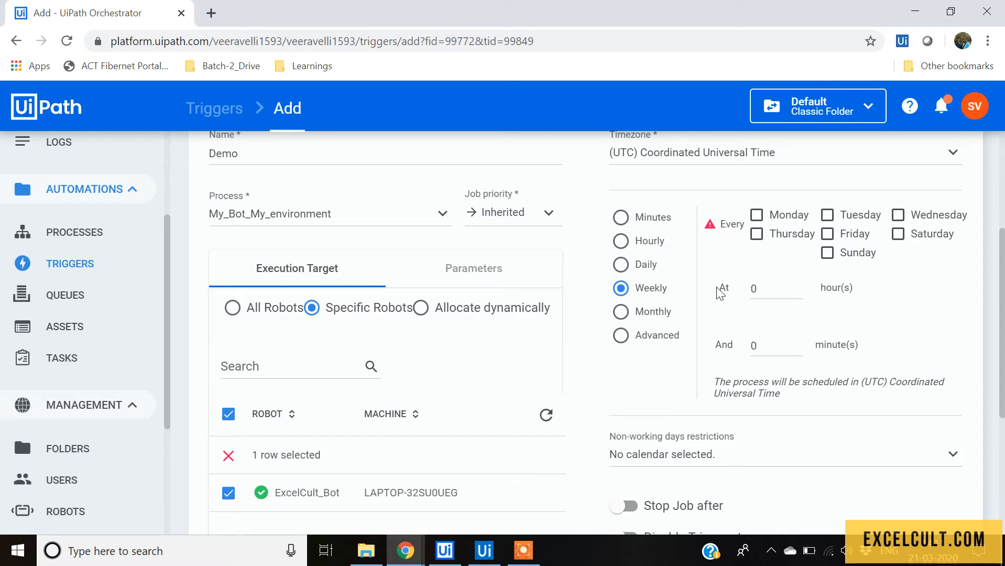
left_click(659, 314)
left_click(658, 336)
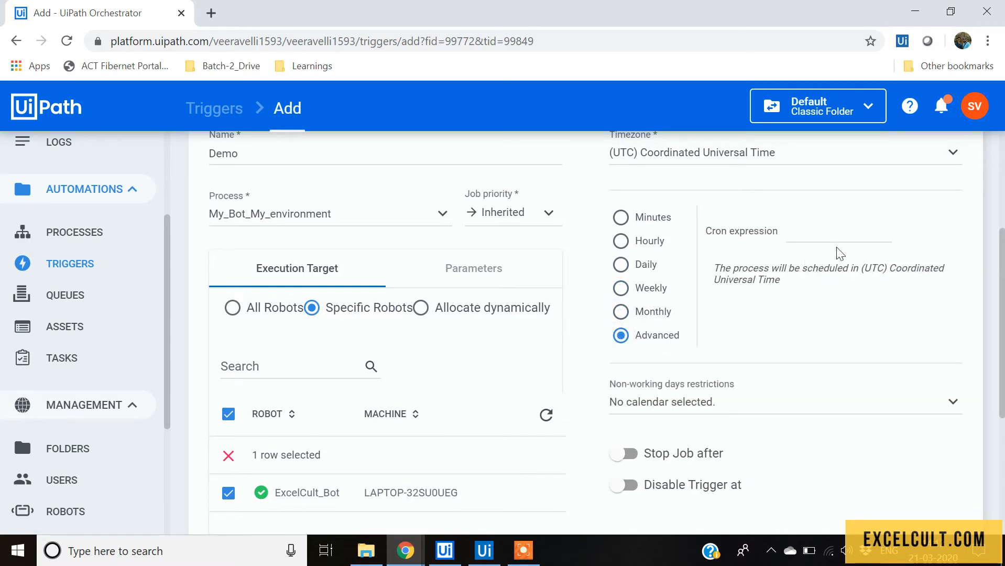
Turn on the Stop Job after option.
scroll(667, 414, "down", 1)
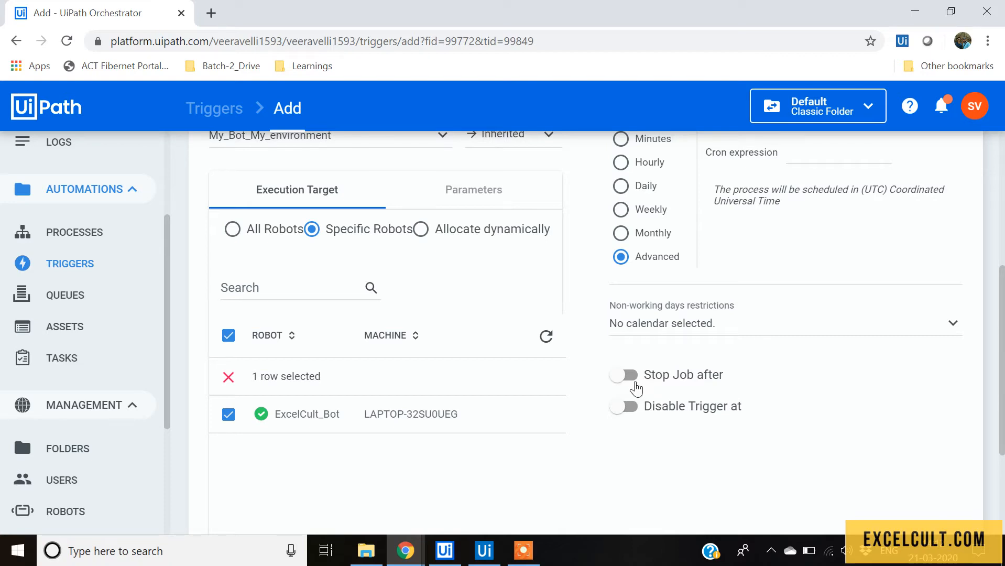
left_click(637, 377)
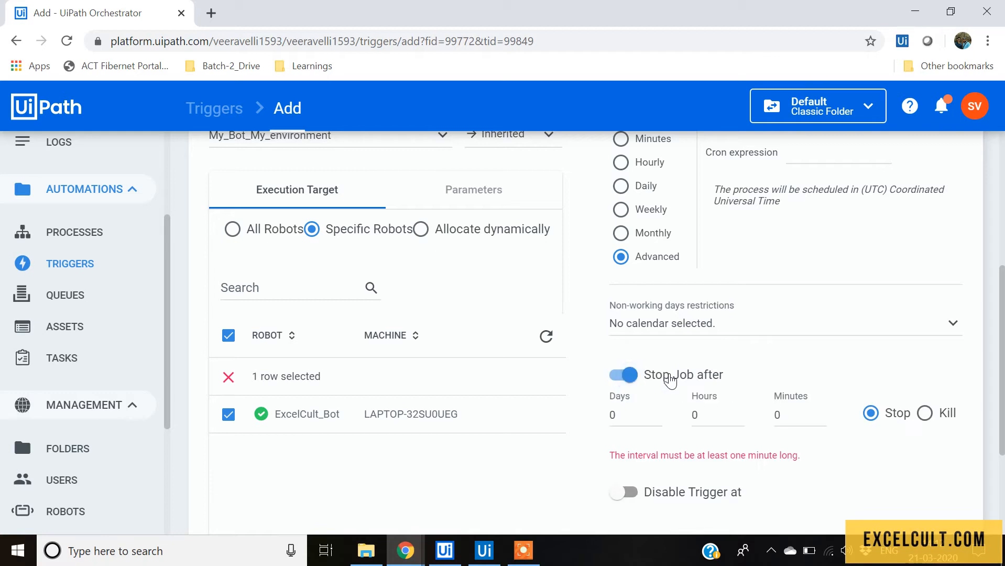
Turn on the Disable Trigger at option.
left_click(655, 417)
scroll(676, 471, "down", 1)
scroll(679, 487, "down", 2)
left_click(631, 338)
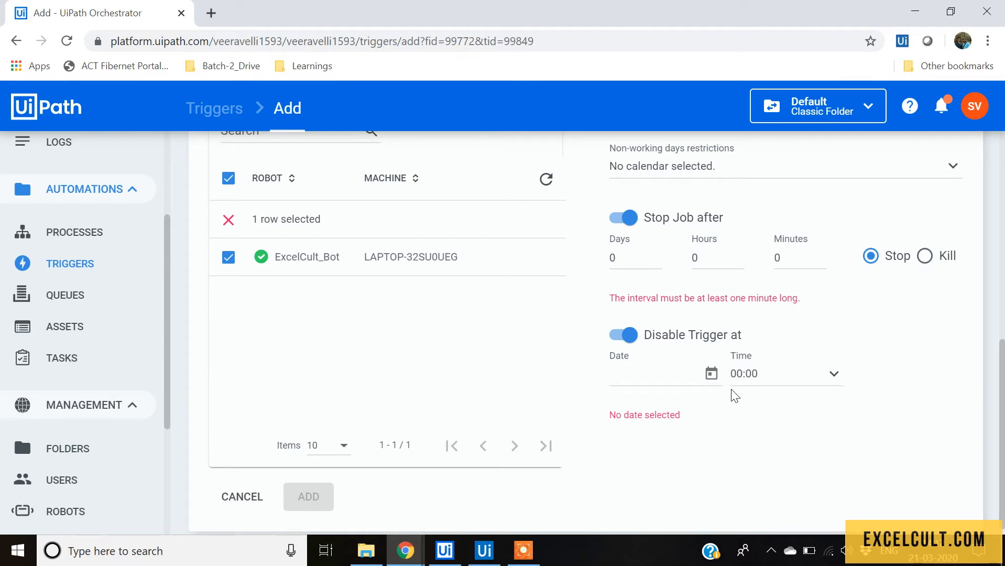
Turn off both the Stop Job after and Disable Trigger at options.
scroll(718, 400, "up", 3)
left_click(621, 374)
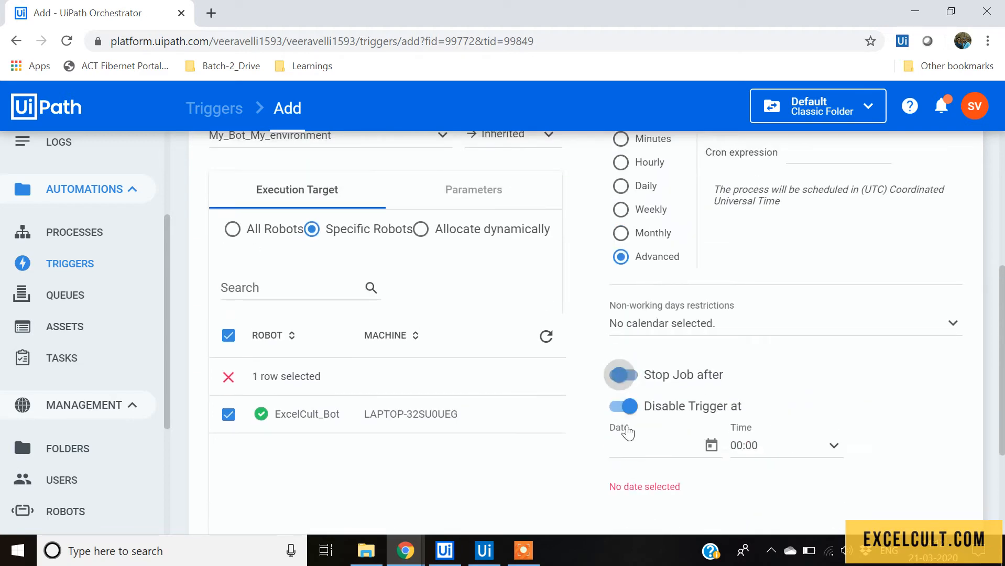
left_click(623, 407)
Switch to a minutes schedule running every 5 minutes.
scroll(670, 407, "up", 3)
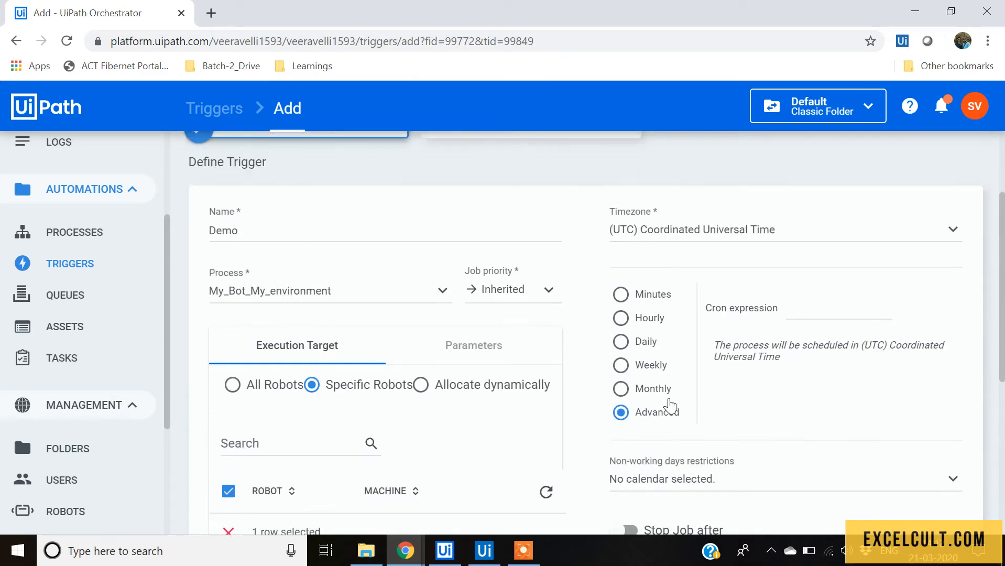
left_click(622, 299)
left_click(776, 314)
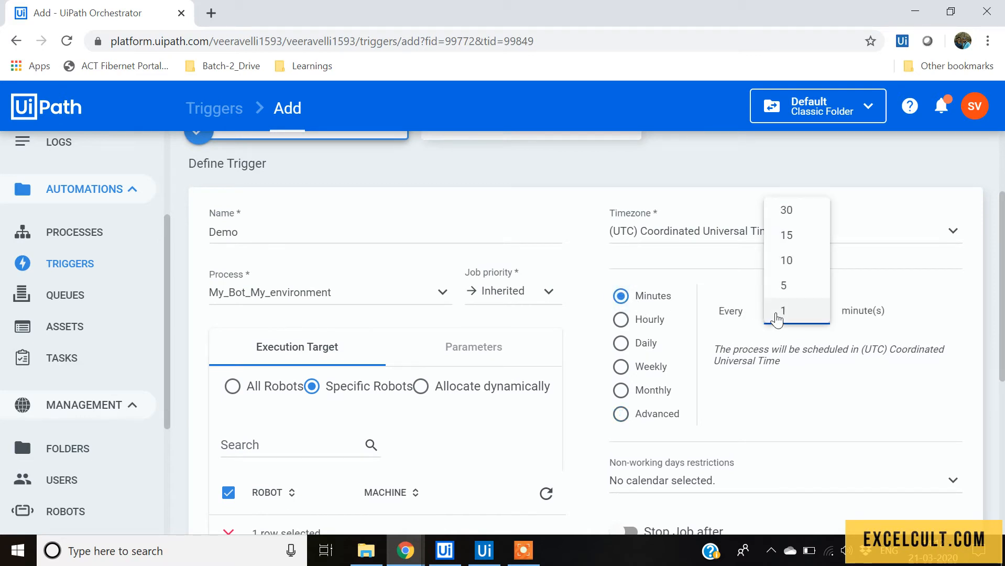
left_click(784, 288)
Add the new Demo trigger.
scroll(390, 389, "down", 3)
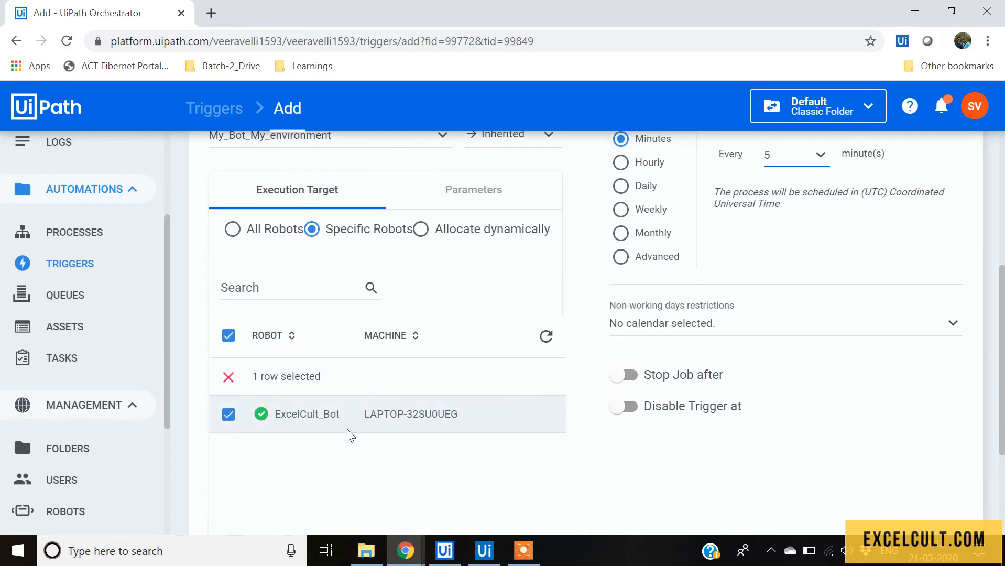
scroll(406, 402, "up", 4)
scroll(442, 343, "down", 6)
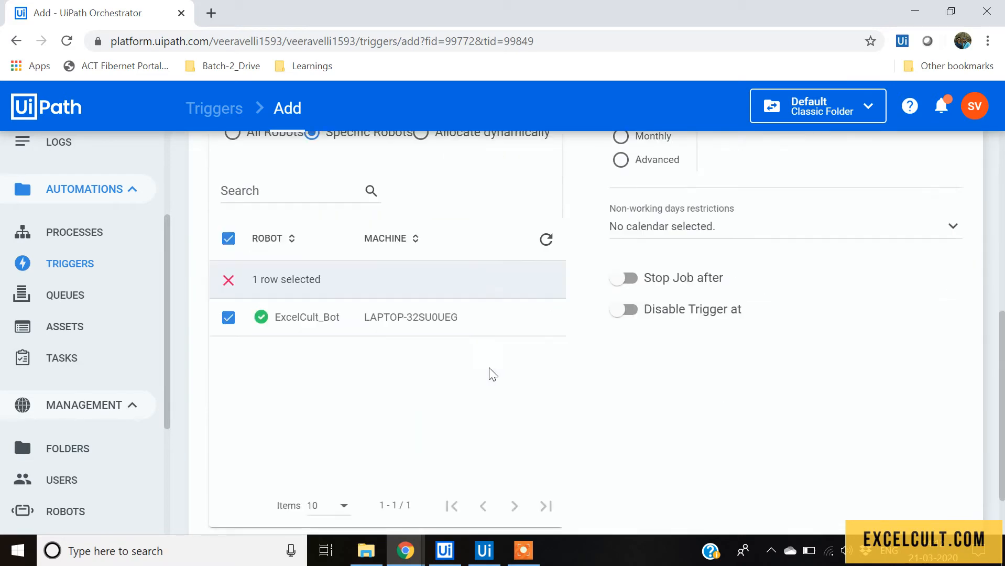
scroll(493, 373, "down", 2)
left_click(308, 485)
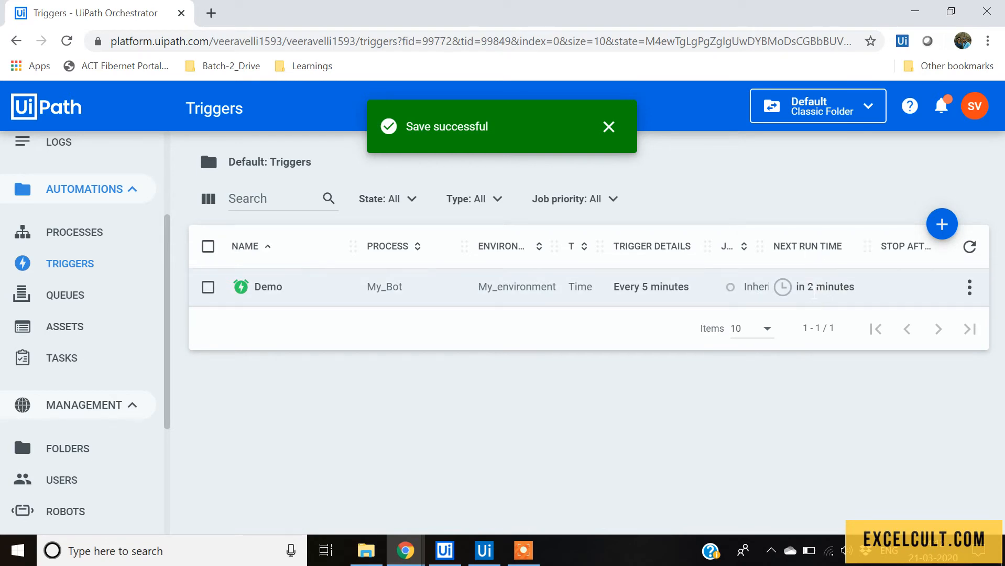
Edit the Demo trigger to run every 1 minute and save the update.
mouse_move(815, 293)
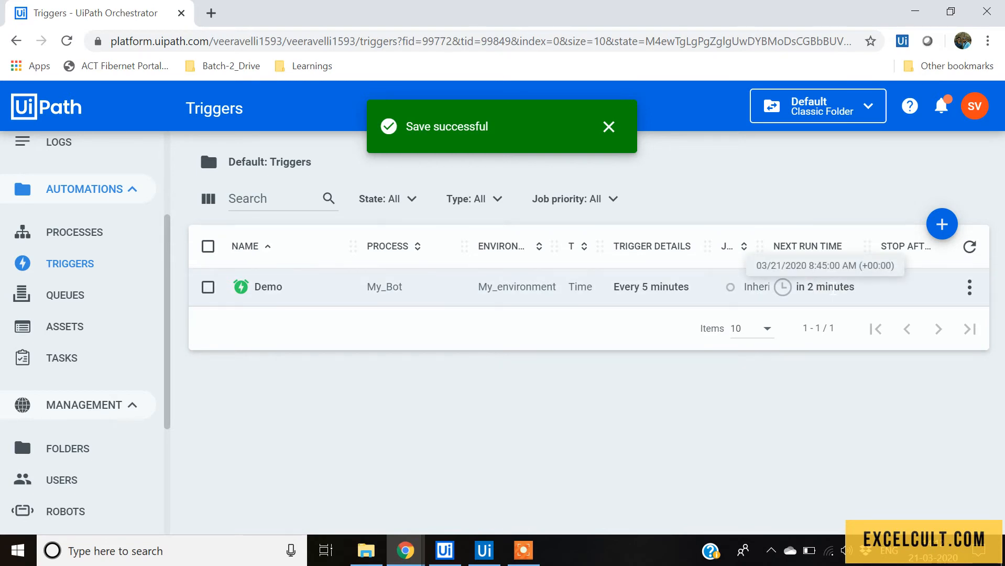
left_click(969, 287)
left_click(950, 318)
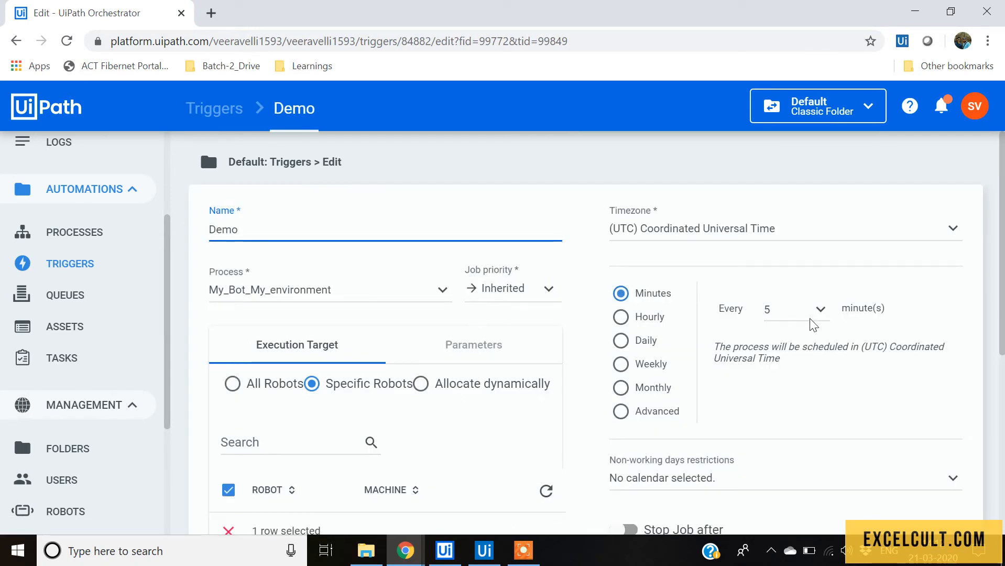
left_click(798, 313)
left_click(800, 305)
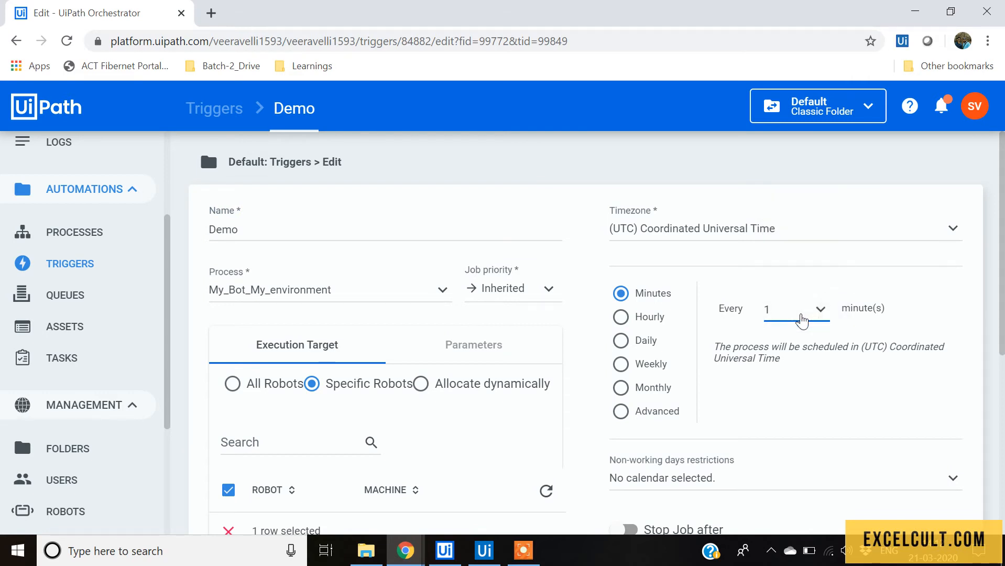
scroll(799, 321, "down", 6)
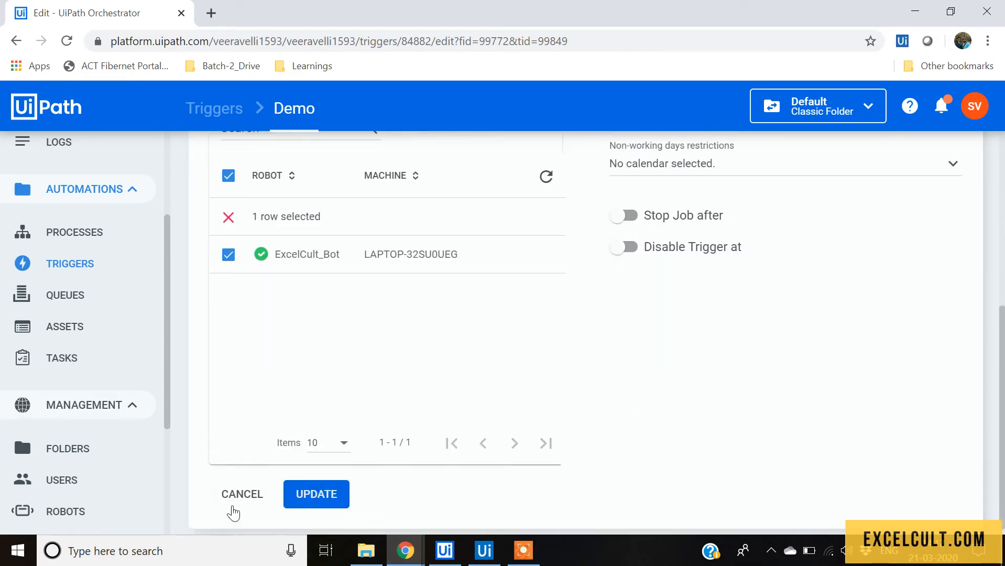
left_click(336, 493)
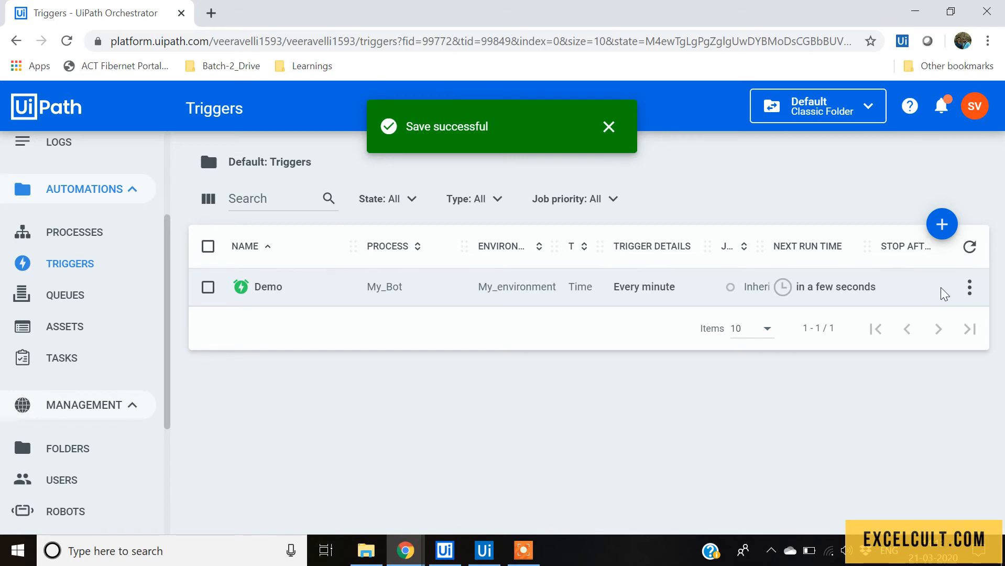
Close the message box shown by the bot when the trigger runs the process.
left_click(970, 289)
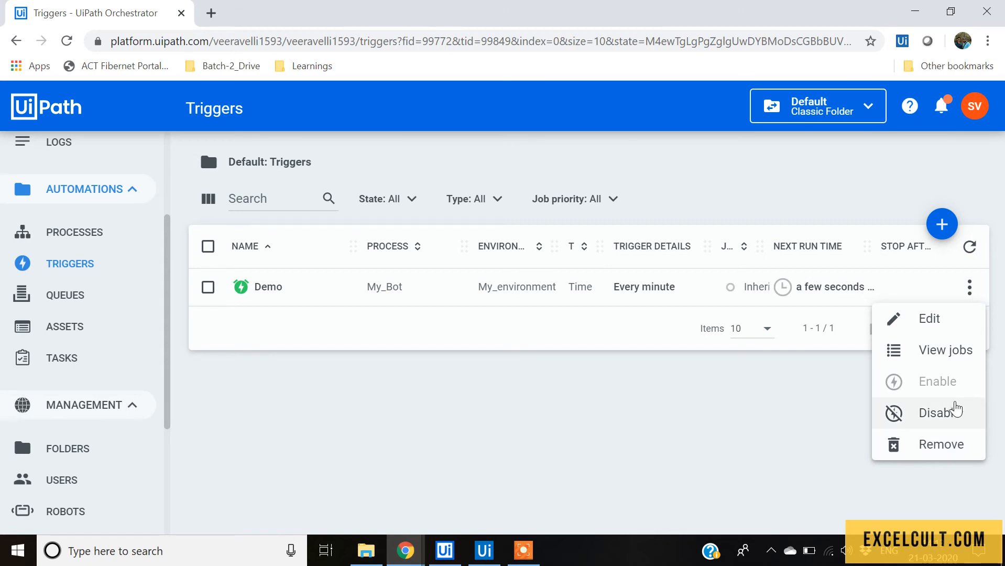
left_click(531, 391)
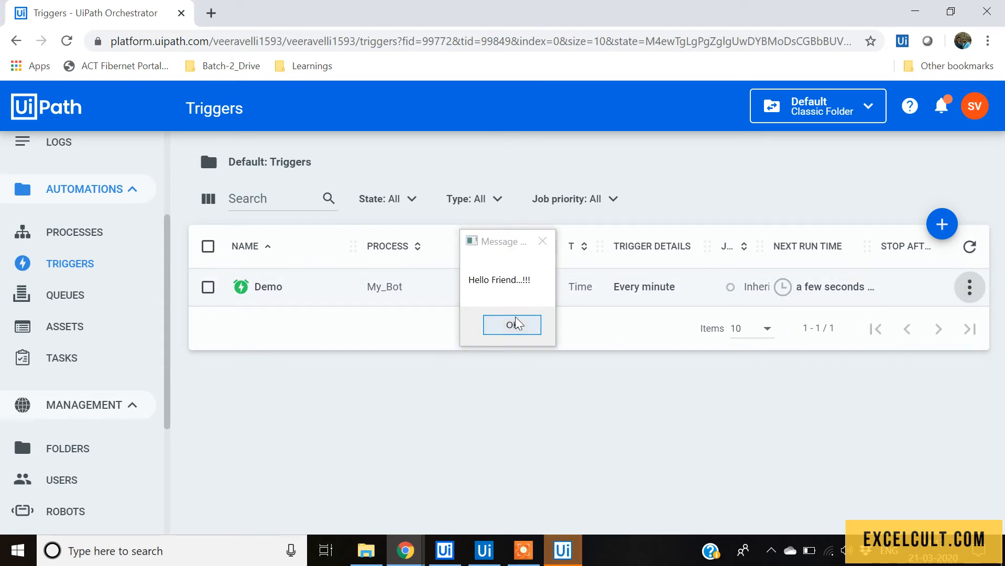
left_click(512, 326)
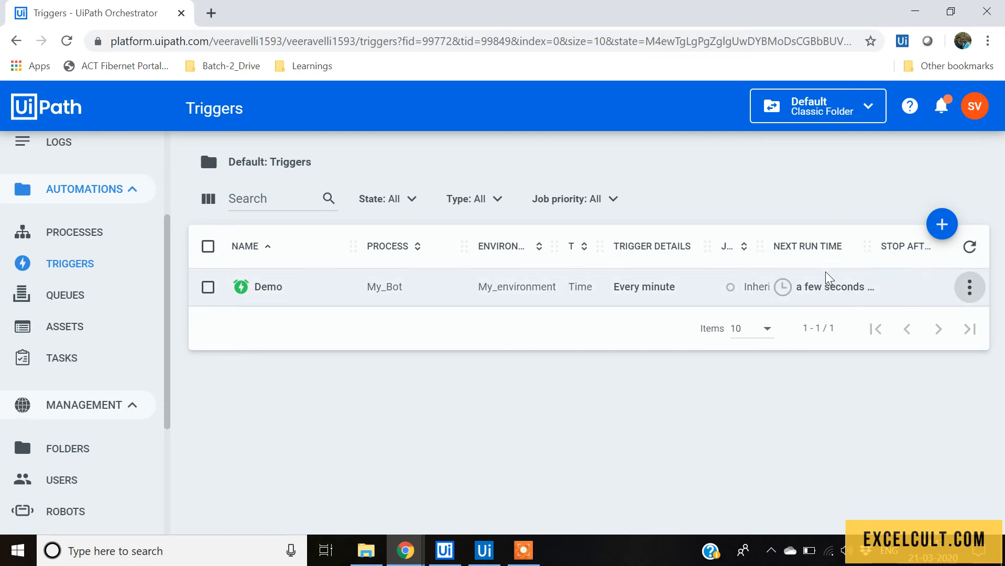
Disable the Demo trigger after dismissing the bot's message box again.
left_click(967, 291)
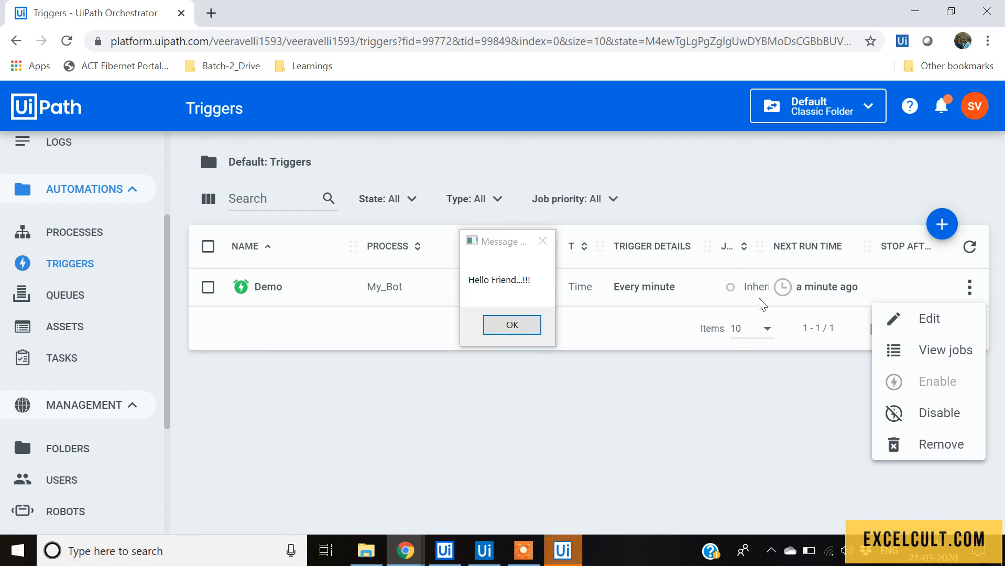
left_click(511, 324)
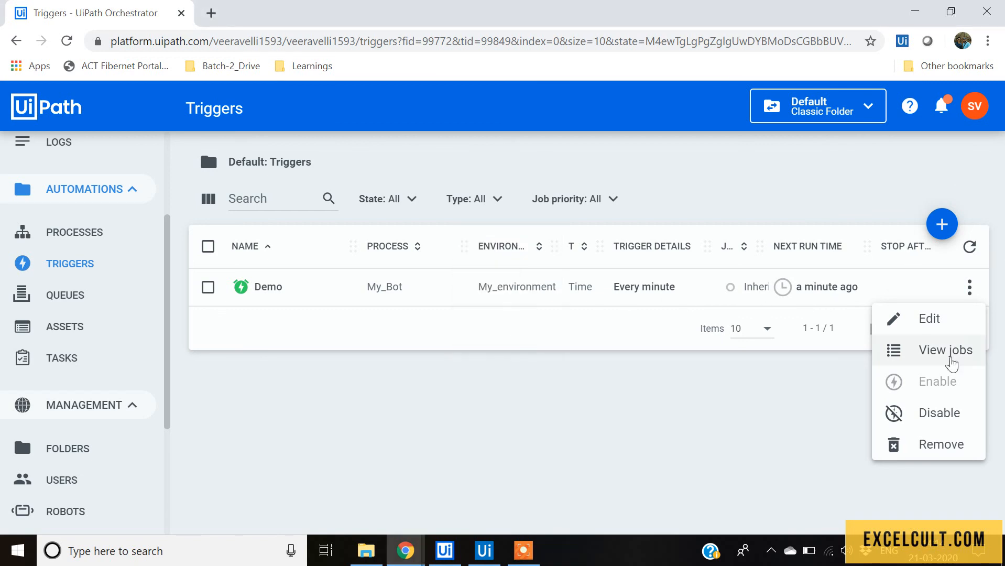
left_click(937, 412)
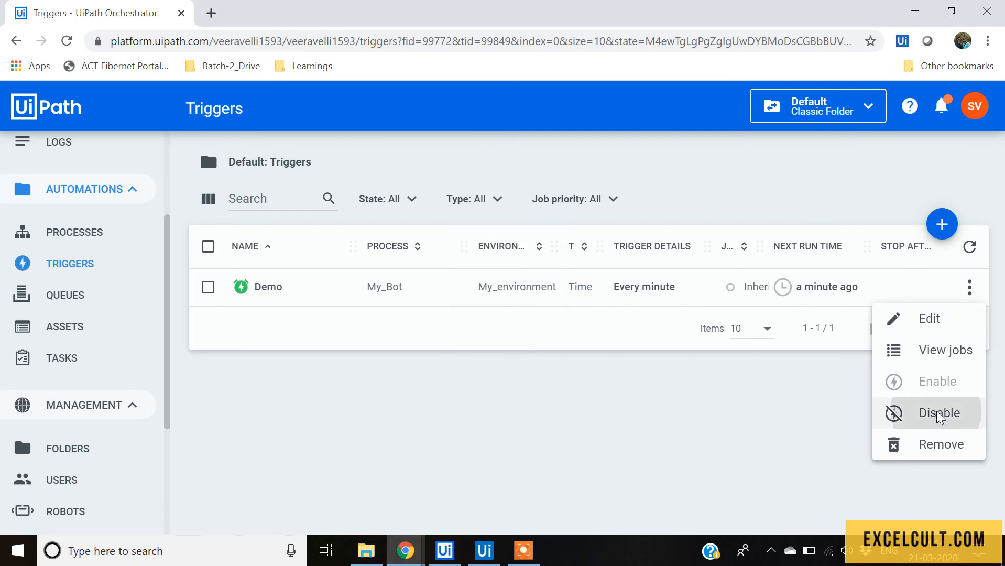
Remove the Demo trigger and confirm the deletion.
left_click(969, 287)
left_click(942, 445)
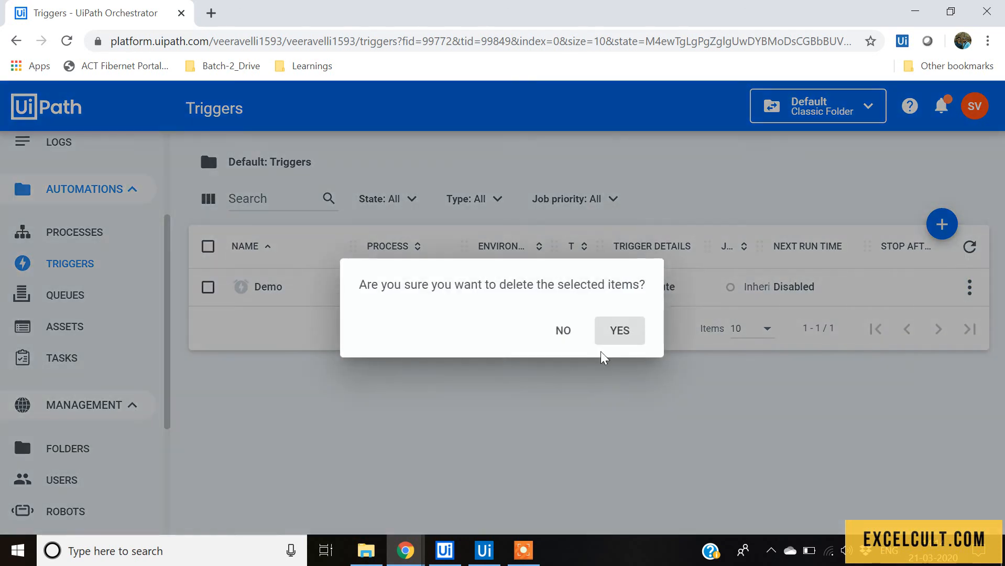
left_click(631, 338)
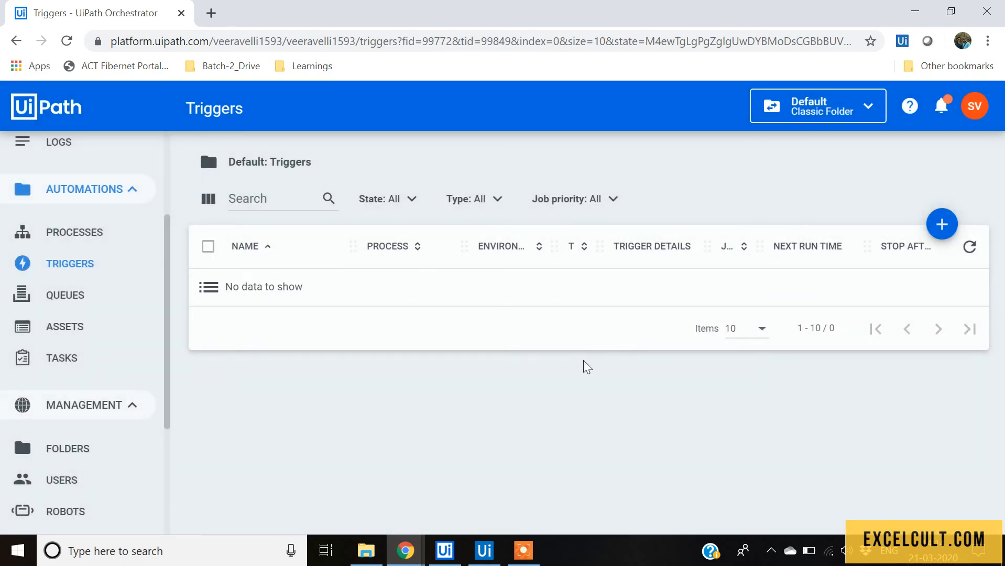